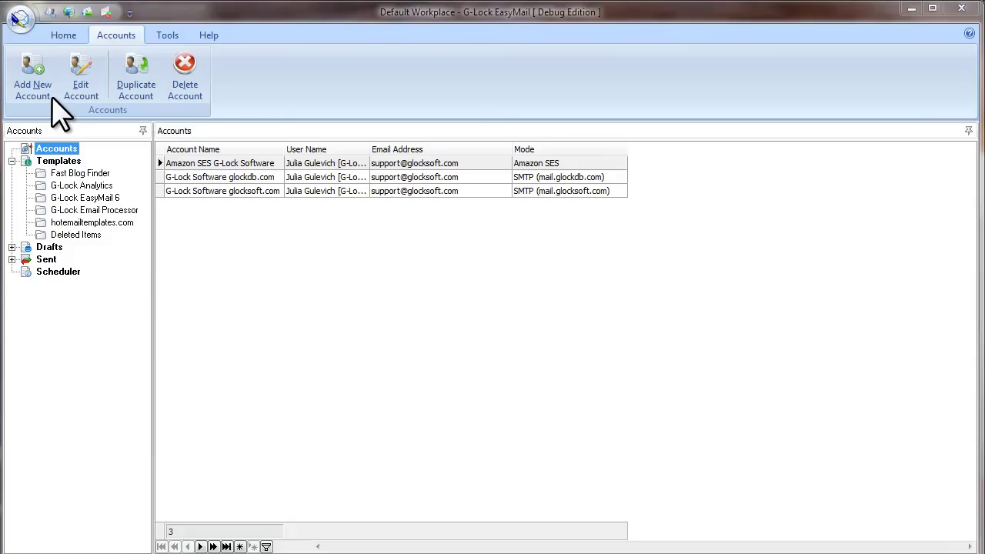
Step: Open the Amazon SES G-Lock Software account and review its name, sender and return address fields
{"action": "double_click", "coordinate": [175, 164]}
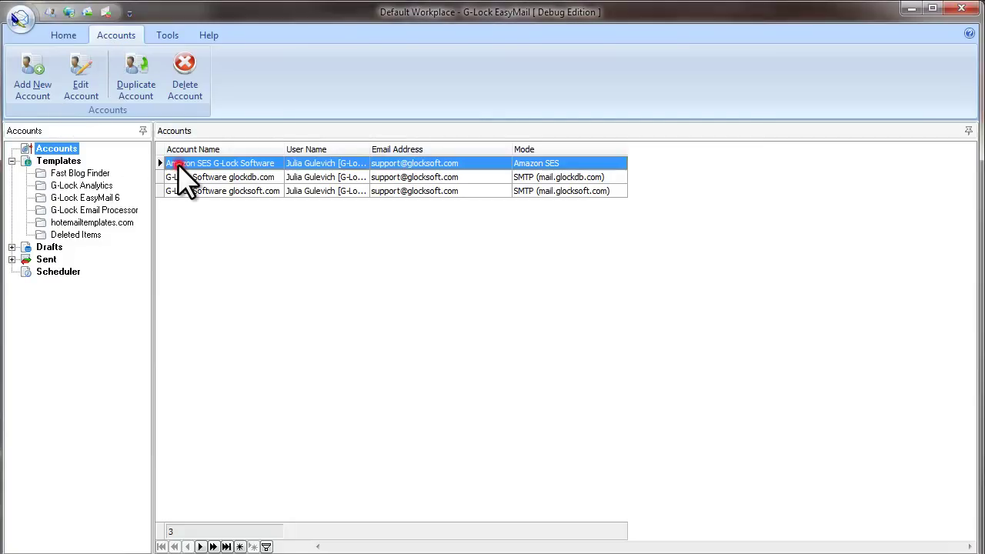
{"action": "left_click_drag", "start_coordinate": [372, 116], "coordinate": [299, 127]}
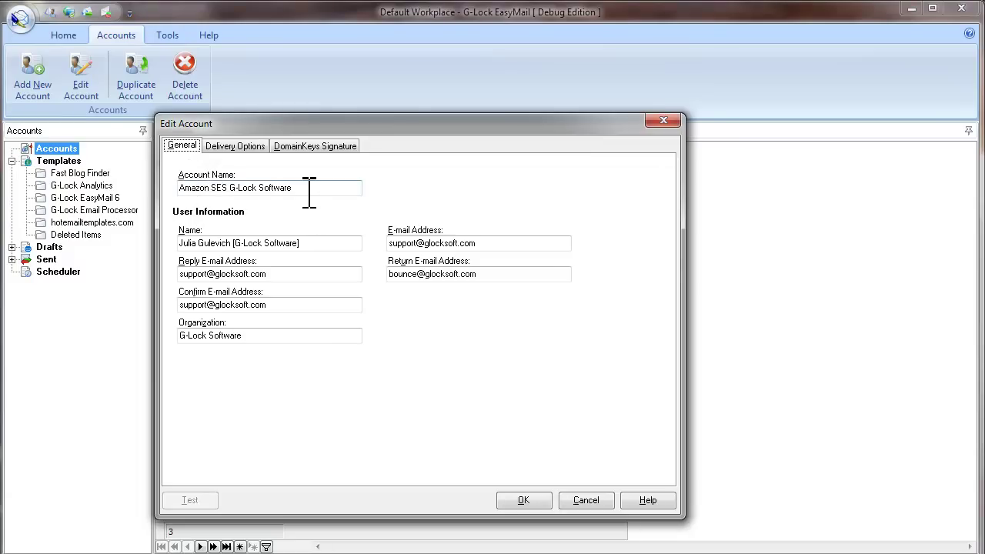
{"action": "left_click_drag", "start_coordinate": [308, 193], "coordinate": [185, 193]}
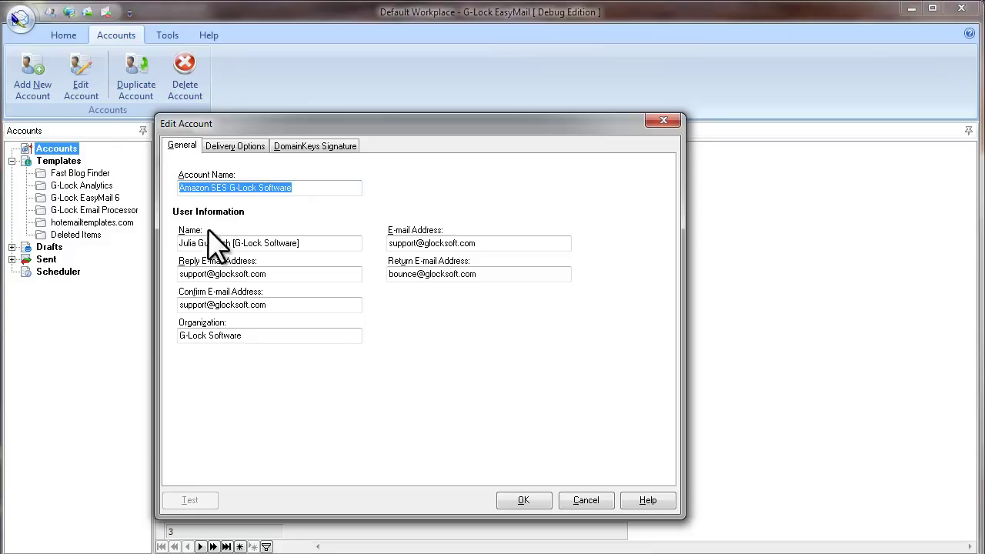
{"action": "left_click_drag", "start_coordinate": [306, 245], "coordinate": [166, 248]}
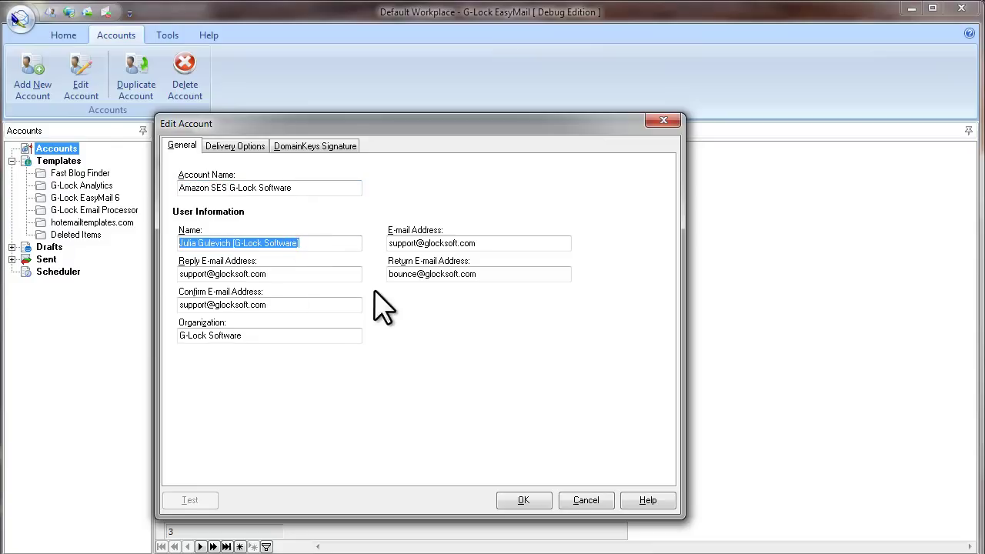
{"action": "left_click", "coordinate": [478, 243]}
{"action": "left_click_drag", "start_coordinate": [478, 243], "coordinate": [433, 241]}
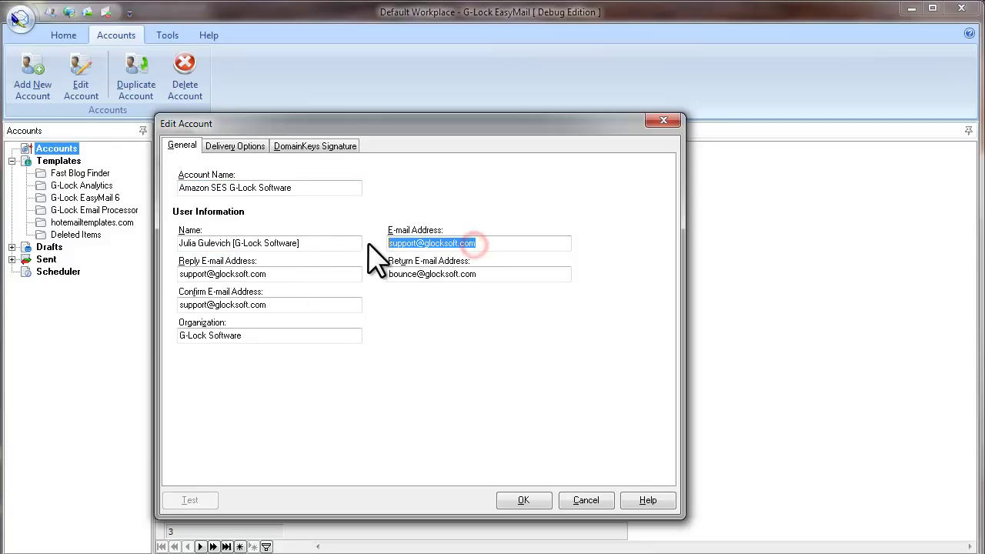
{"action": "double_click", "coordinate": [398, 276]}
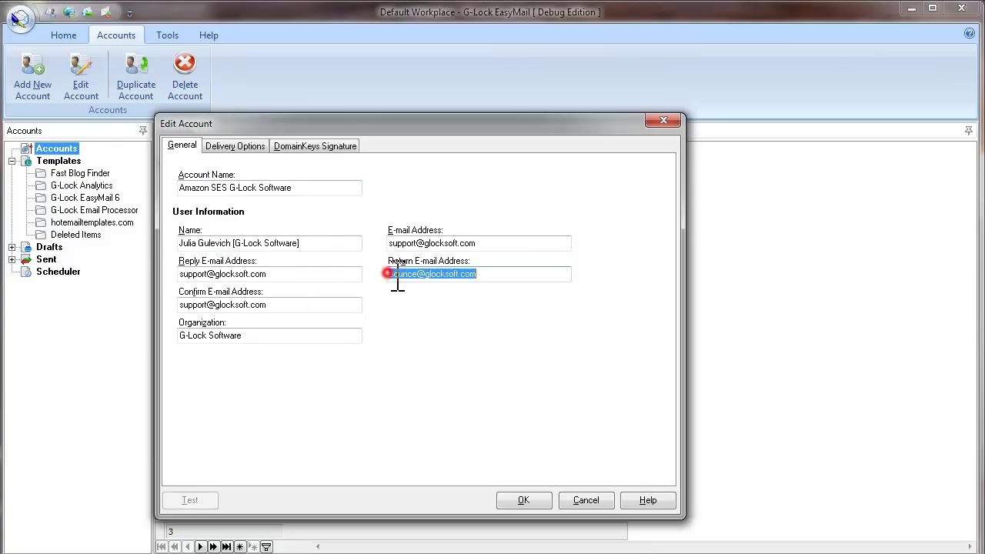
{"action": "left_click", "coordinate": [474, 277]}
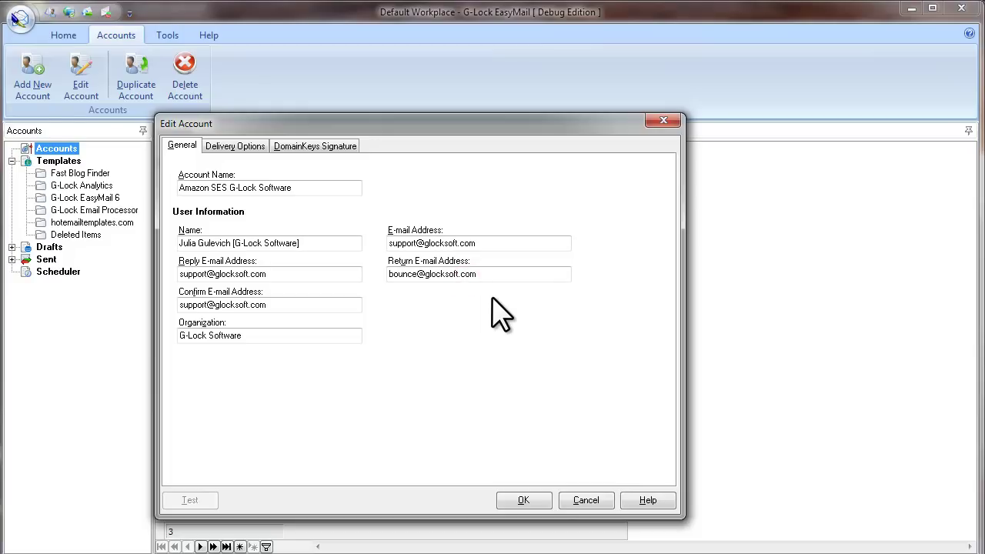
{"action": "left_click_drag", "start_coordinate": [479, 274], "coordinate": [392, 277]}
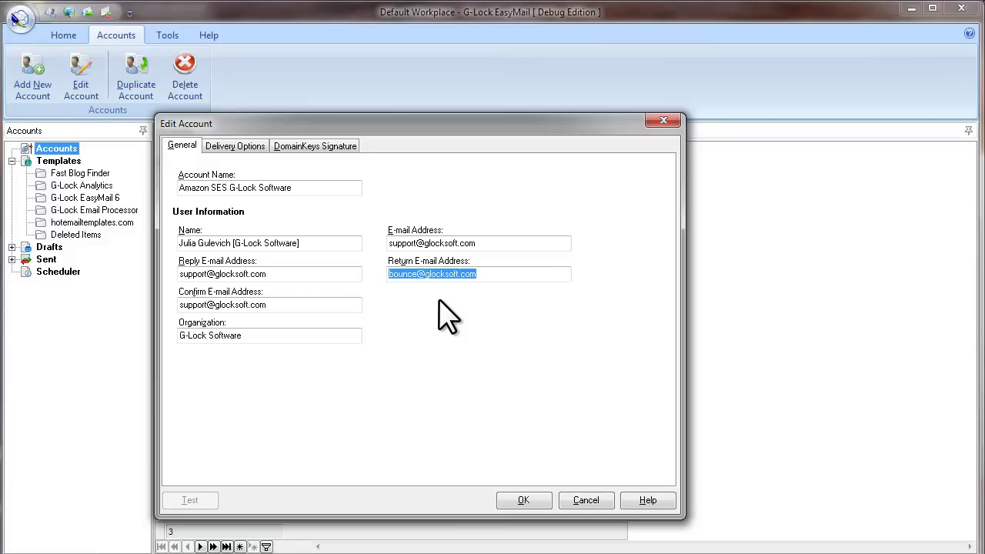
{"action": "left_click", "coordinate": [431, 275]}
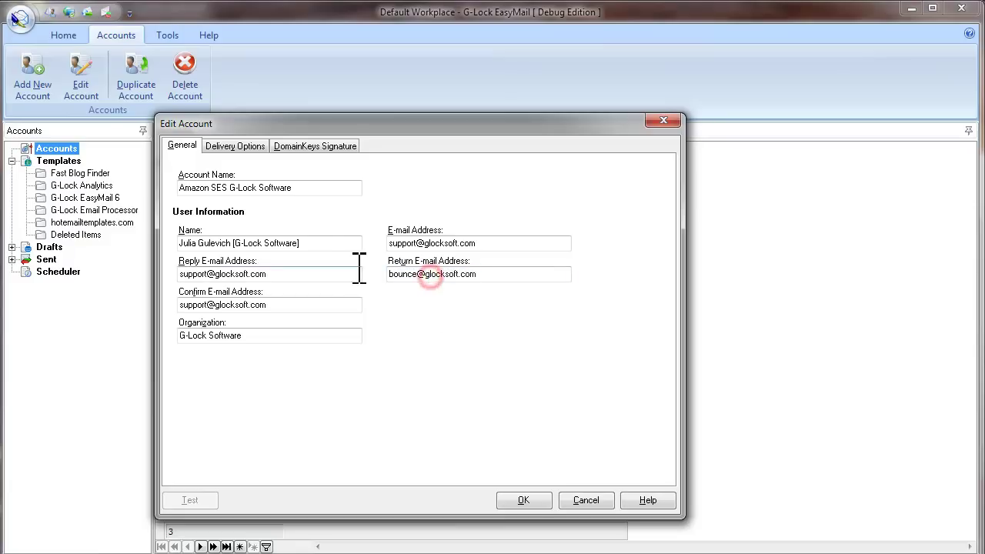
Step: Set the account's delivery mode to Send via Amazon SES
{"action": "left_click", "coordinate": [244, 150]}
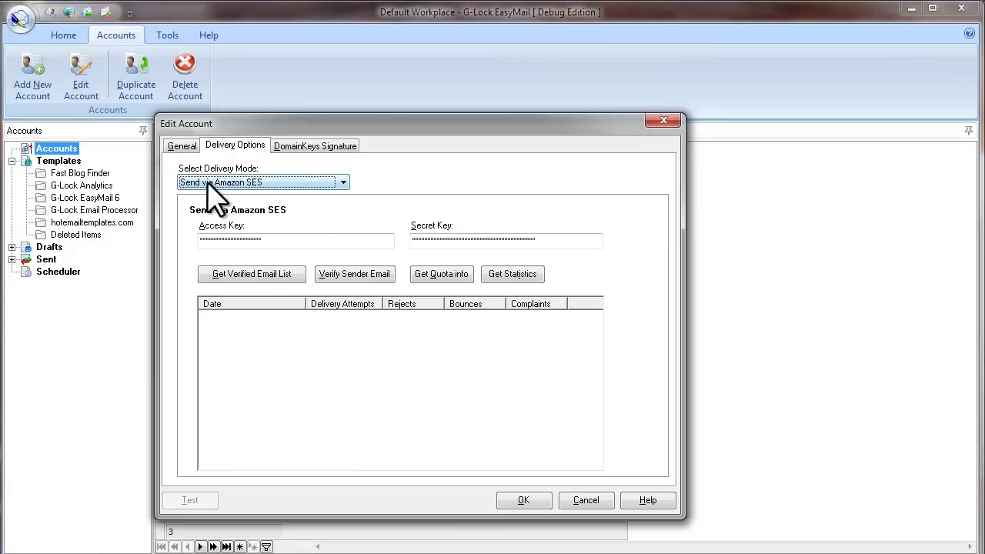
{"action": "left_click", "coordinate": [343, 182]}
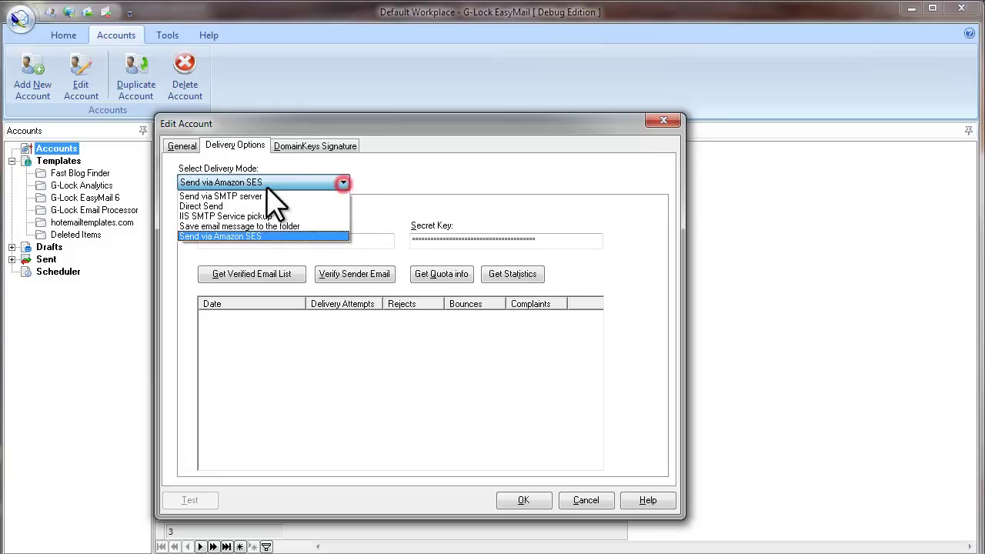
{"action": "left_click", "coordinate": [262, 237]}
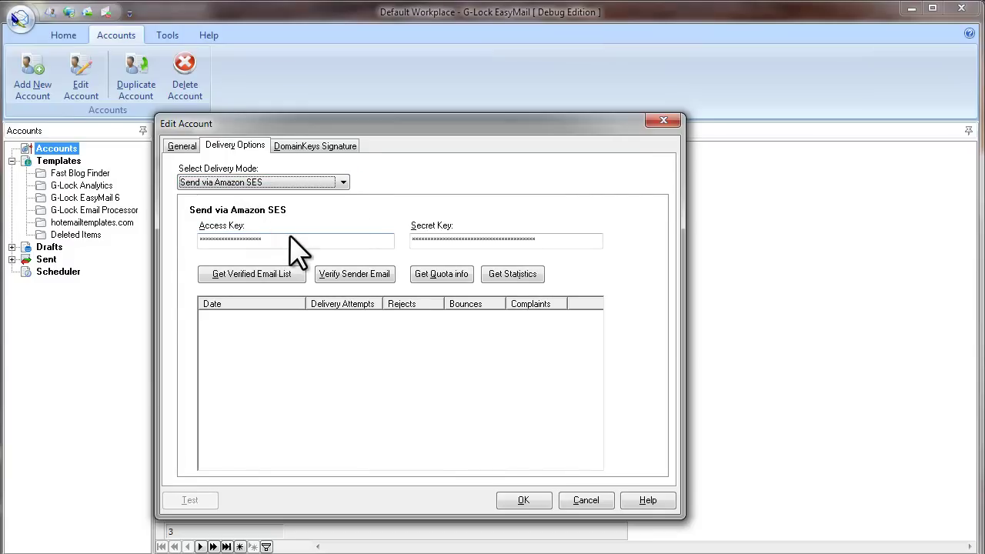
{"action": "left_click", "coordinate": [297, 224]}
Step: Check the Amazon Access Key and Secret Key fields are filled in
{"action": "double_click", "coordinate": [282, 239]}
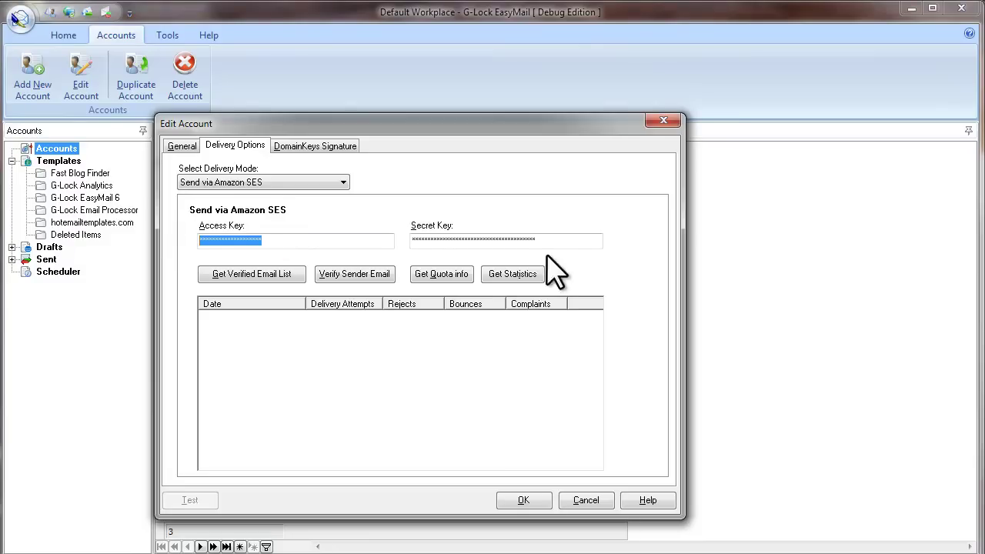
{"action": "left_click_drag", "start_coordinate": [552, 240], "coordinate": [418, 242]}
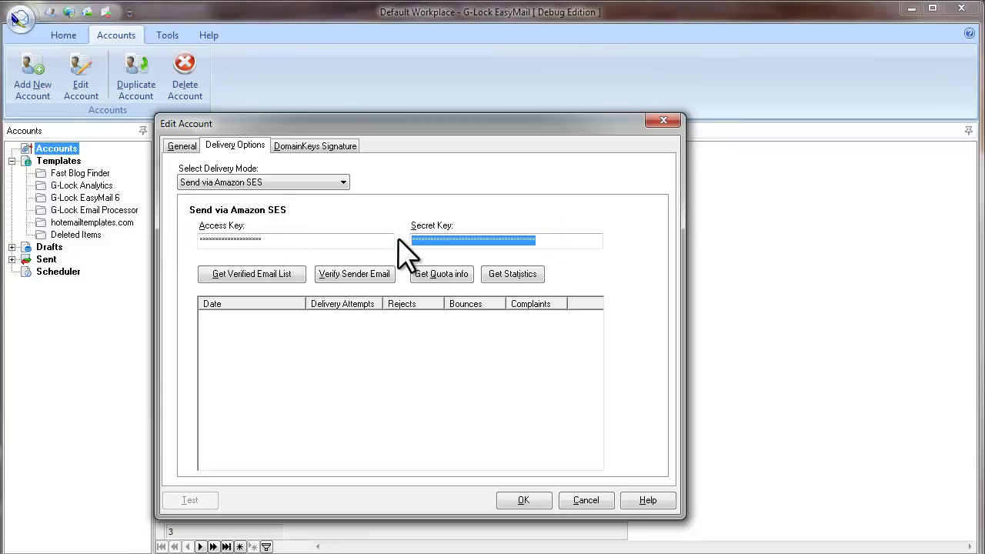
{"action": "left_click", "coordinate": [399, 239]}
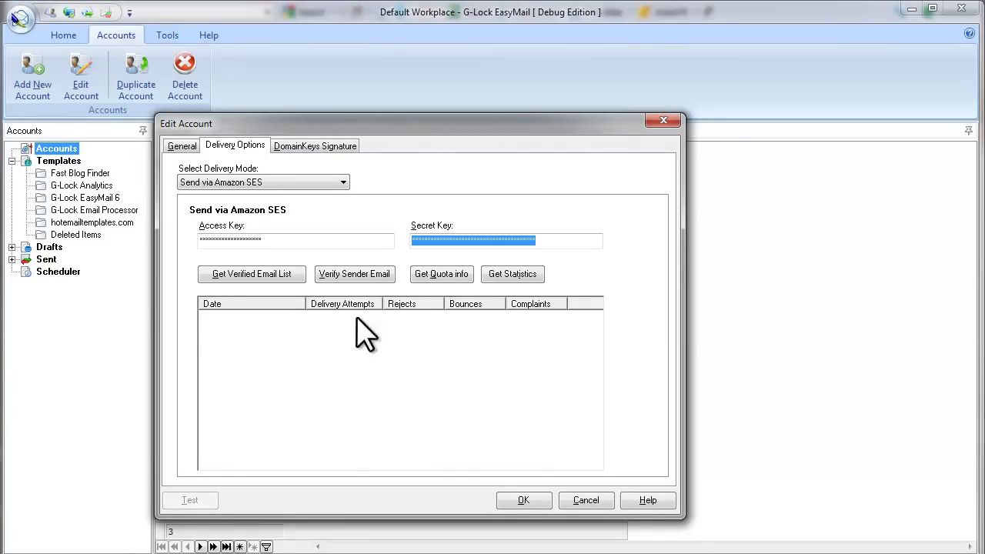
{"action": "double_click", "coordinate": [273, 240]}
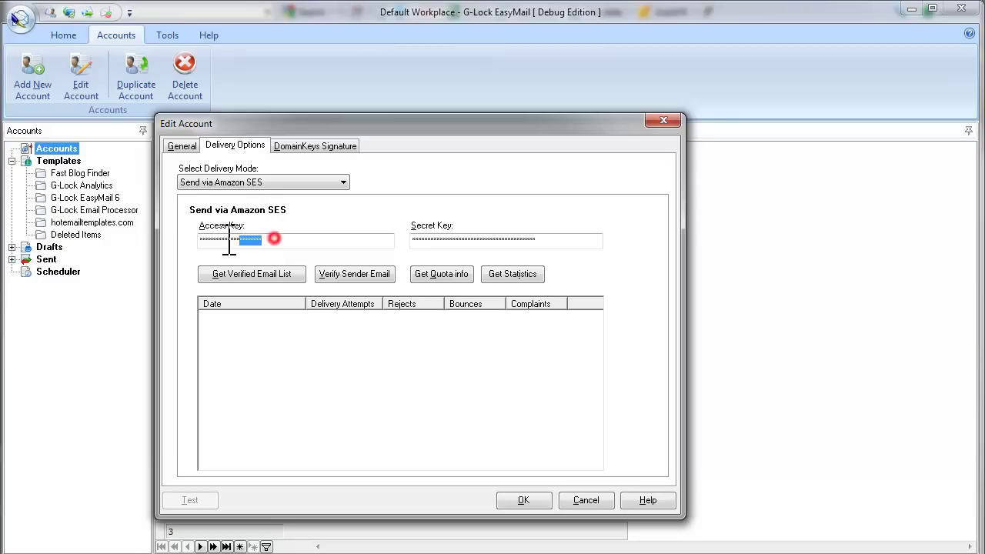
{"action": "left_click", "coordinate": [471, 240]}
Step: Request the verified email list and acknowledge the 'No verified email(s)' notice
{"action": "left_click", "coordinate": [280, 282]}
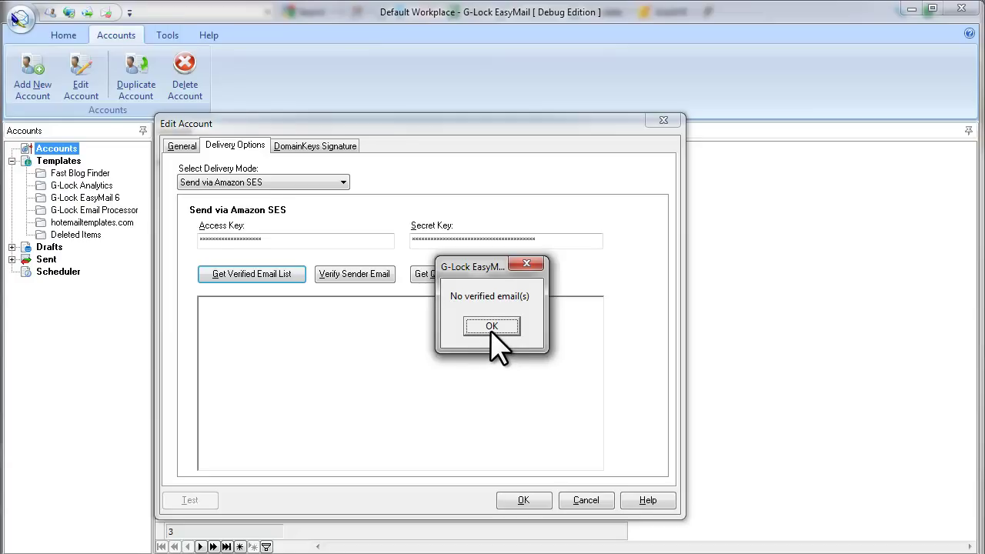
{"action": "left_click", "coordinate": [491, 326]}
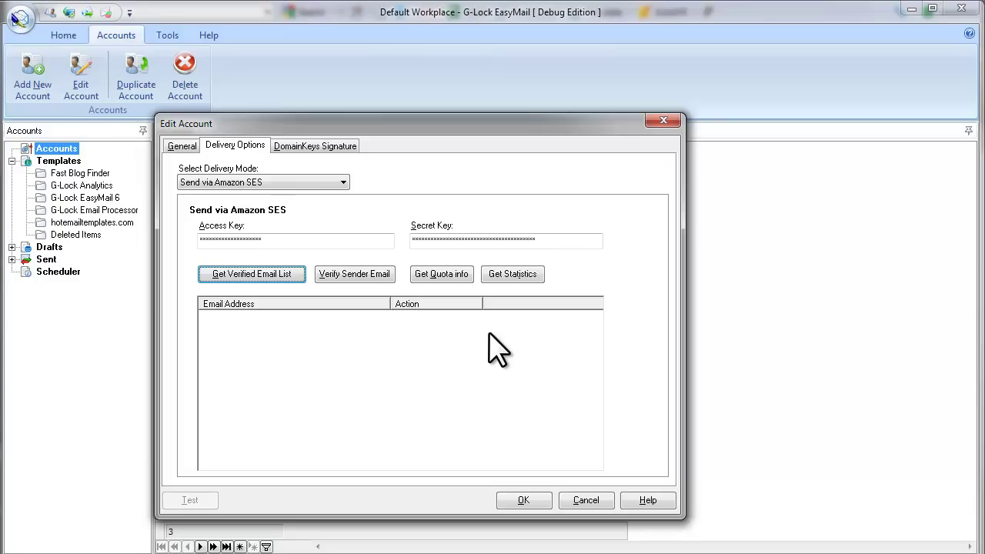
Step: Request Amazon verification of the sender and return addresses, acknowledging both confirmation notices
{"action": "left_click", "coordinate": [349, 281]}
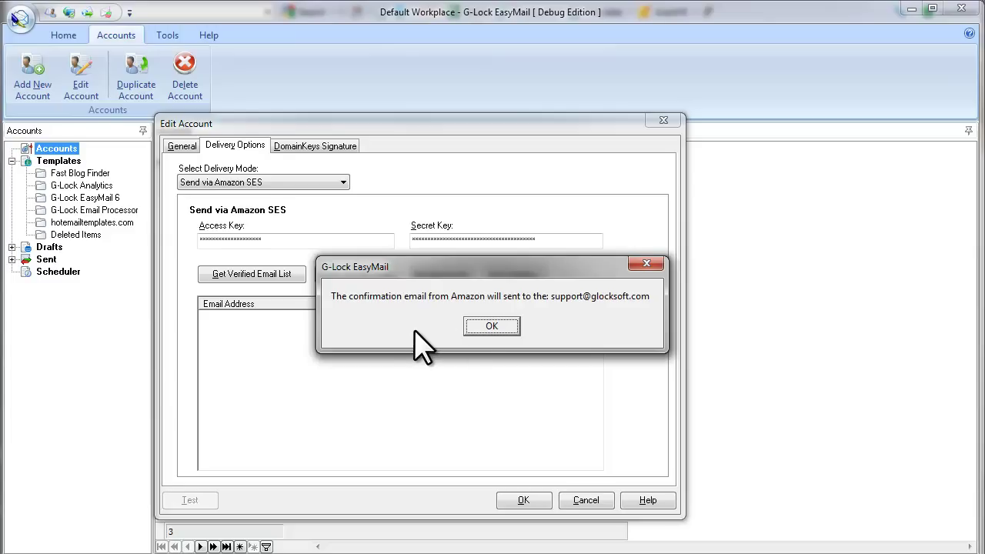
{"action": "left_click", "coordinate": [478, 326]}
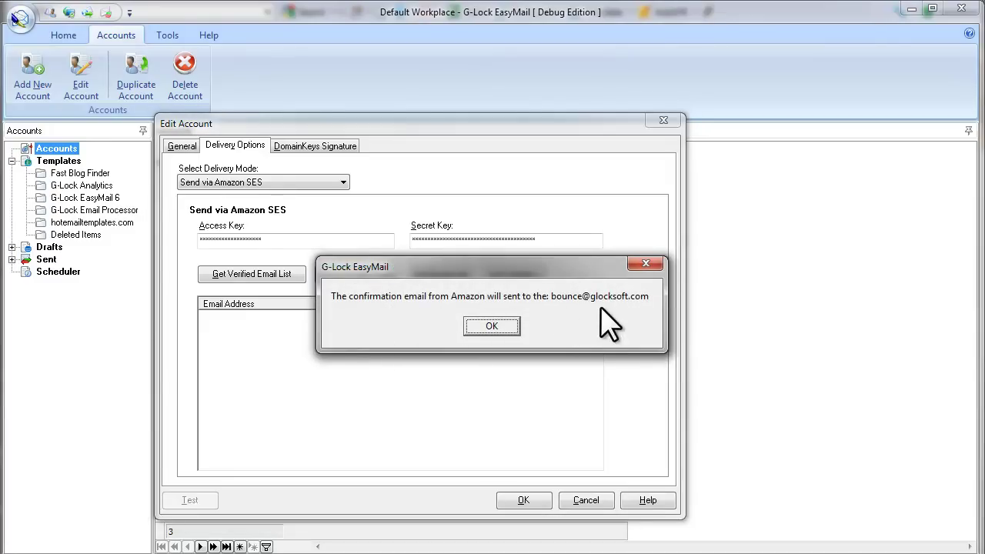
{"action": "left_click", "coordinate": [504, 328]}
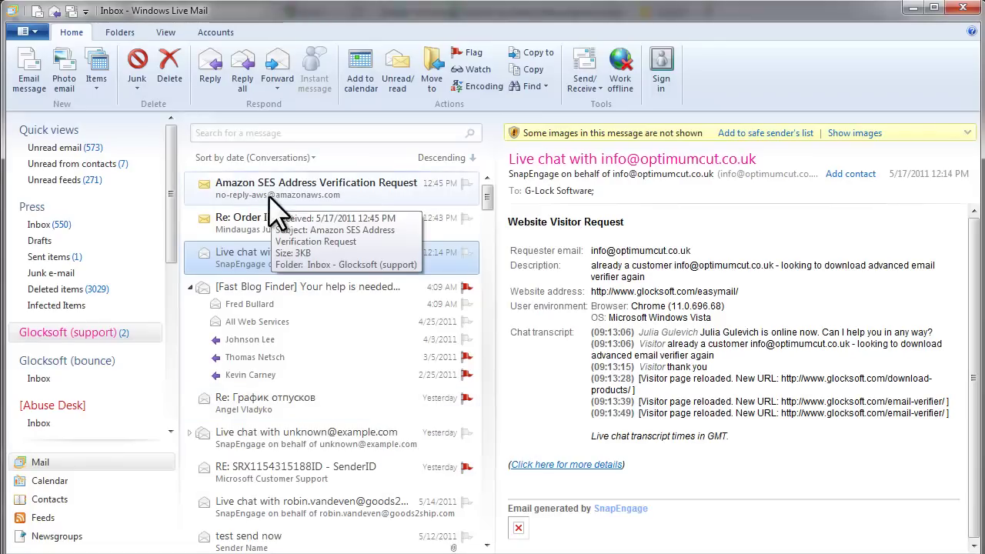
Step: Open the Amazon SES verification requests in the support and bounce inboxes and follow their links
{"action": "left_click", "coordinate": [351, 195]}
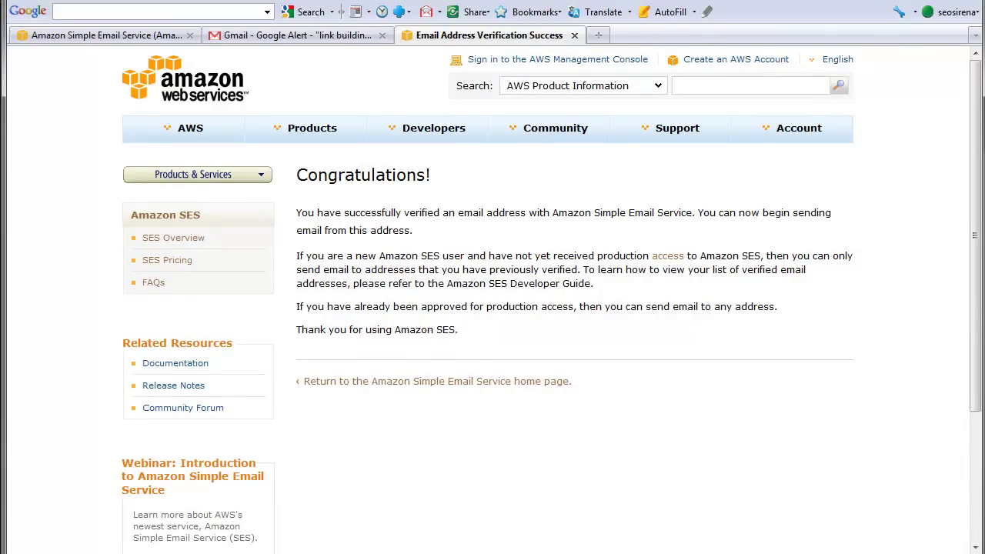
{"action": "key", "text": "alt+Tab"}
{"action": "left_click", "coordinate": [119, 362]}
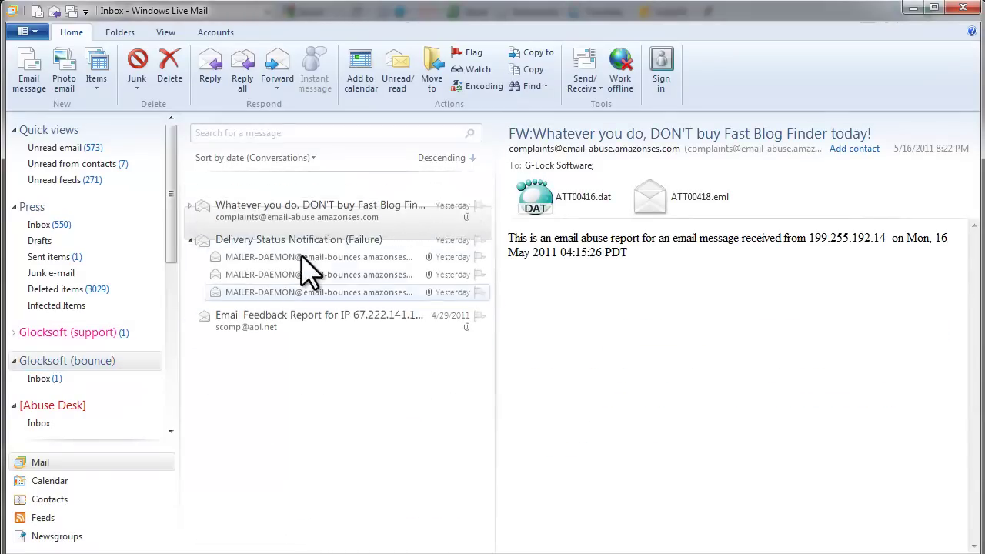
{"action": "left_click", "coordinate": [345, 193]}
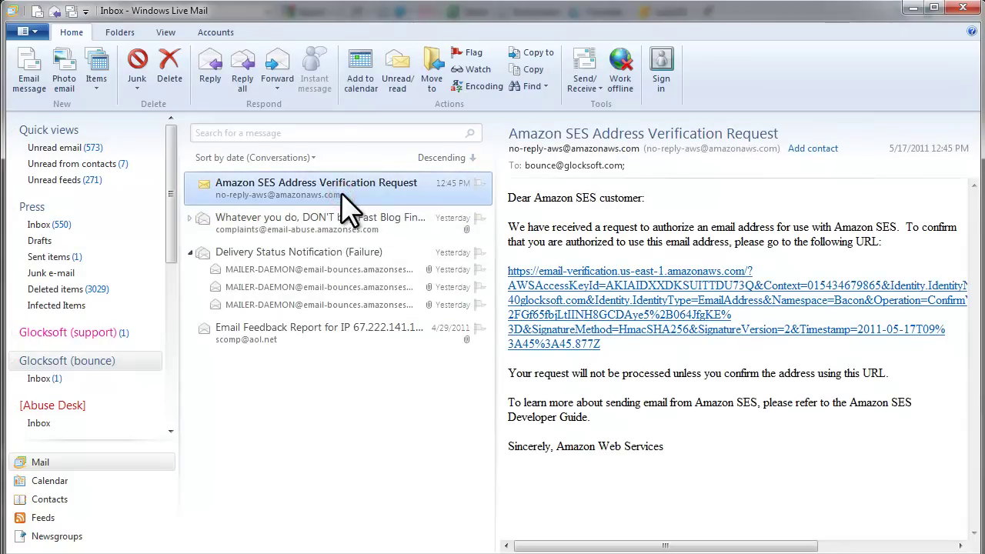
{"action": "left_click", "coordinate": [660, 330]}
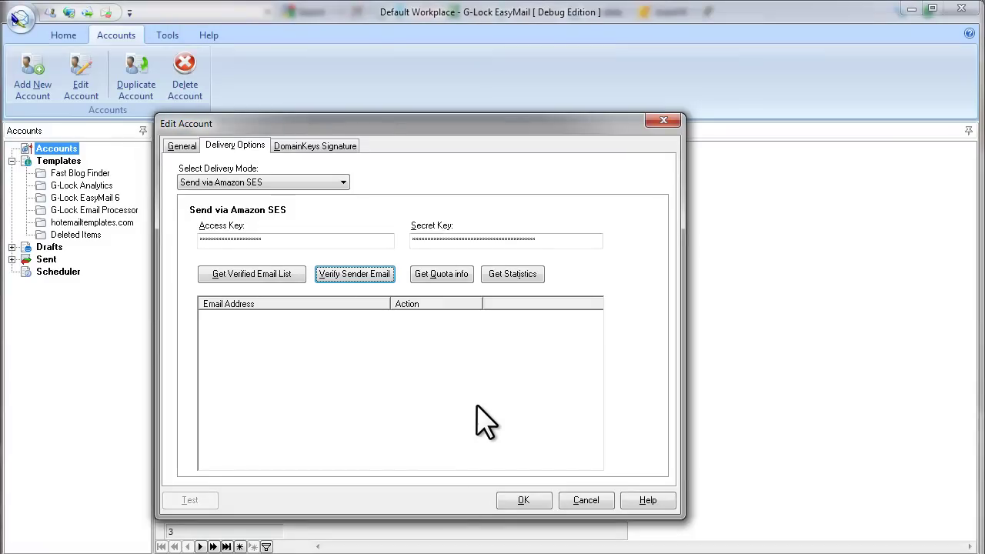
Step: Refresh the verified-address list, then fetch the Amazon SES sending quota
{"action": "left_click", "coordinate": [258, 282]}
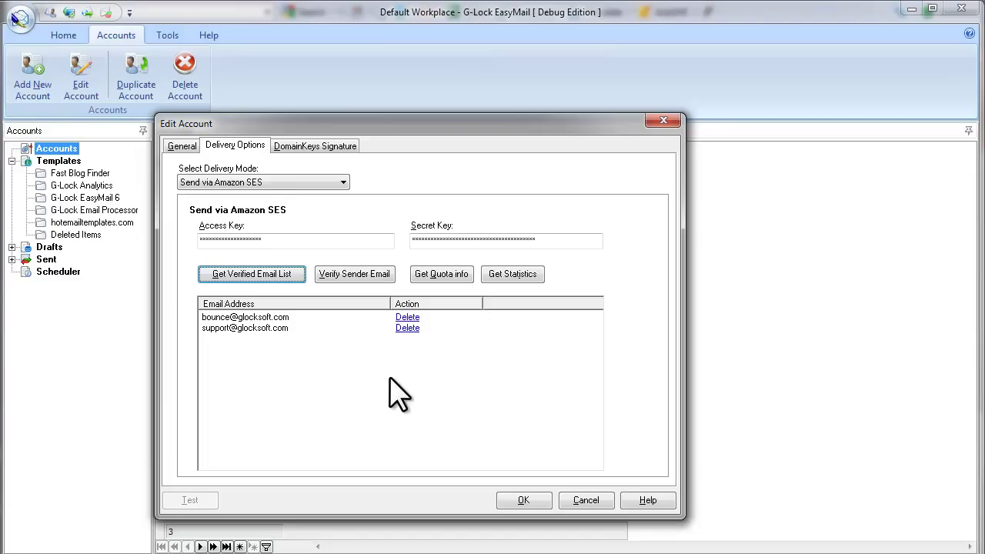
{"action": "left_click", "coordinate": [444, 279]}
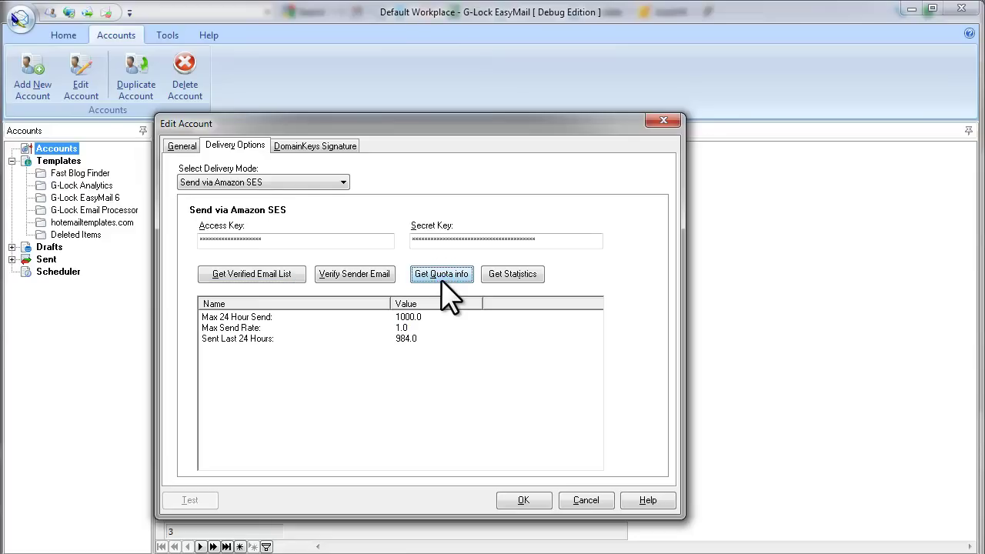
Step: Drag the Name/Value divider left to narrow the Name column of the quota readout
{"action": "left_click_drag", "start_coordinate": [389, 306], "coordinate": [327, 305]}
Step: Load quota and delivery statistics, then sort by date and delivery attempts so the 529-attempt day leads
{"action": "left_click", "coordinate": [441, 274]}
{"action": "left_click", "coordinate": [514, 275]}
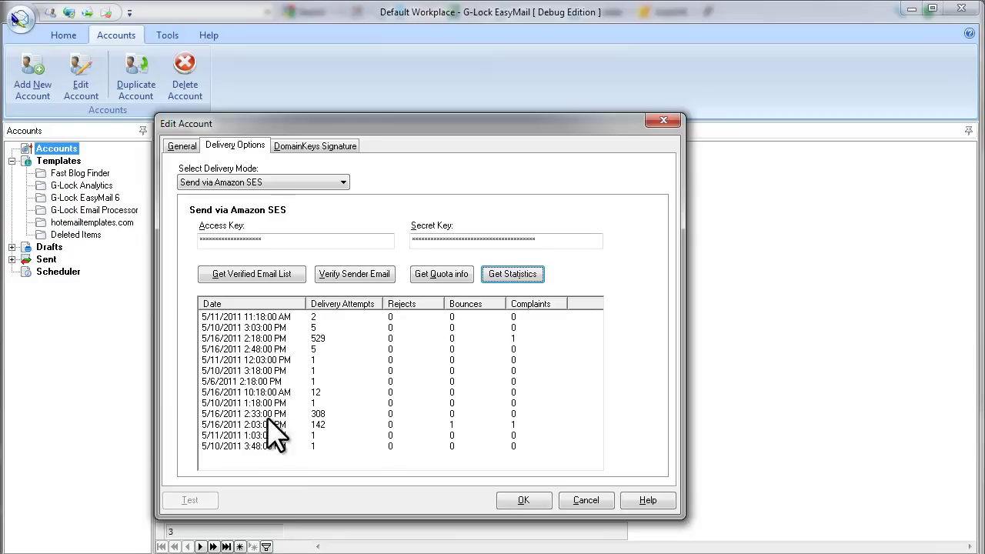
{"action": "left_click", "coordinate": [293, 305]}
{"action": "left_click", "coordinate": [361, 305]}
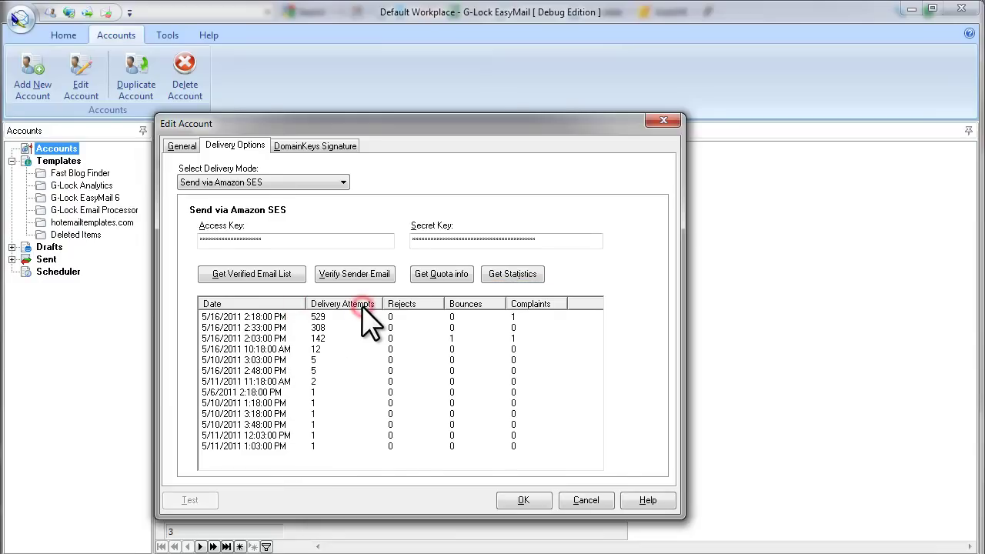
{"action": "left_click", "coordinate": [428, 308]}
{"action": "left_click", "coordinate": [477, 305]}
{"action": "left_click", "coordinate": [286, 306]}
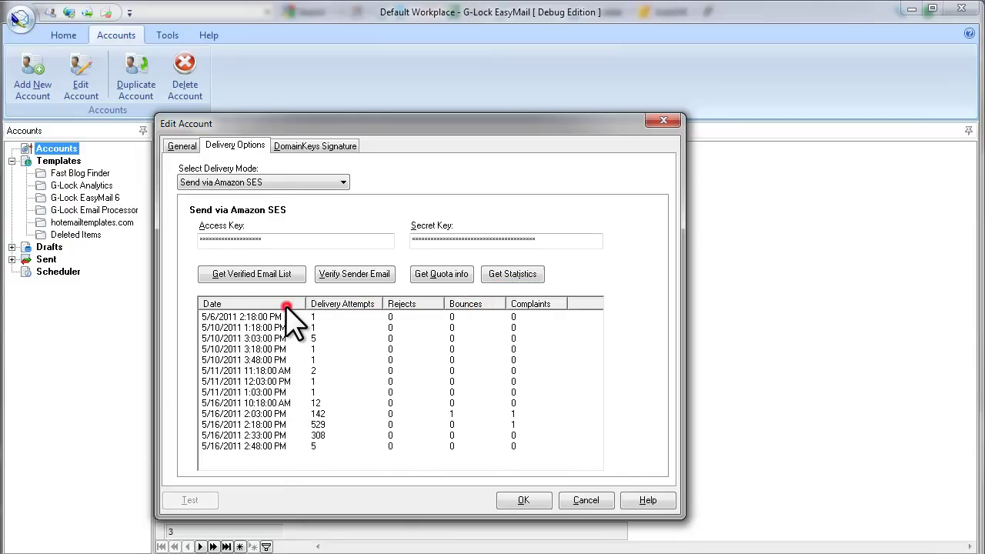
{"action": "left_click", "coordinate": [339, 306]}
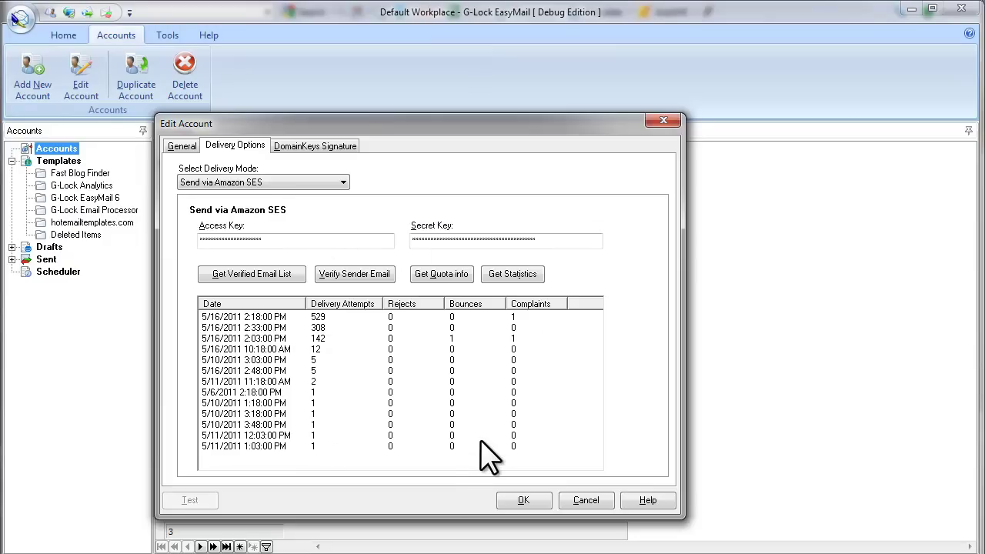
Step: Save the account settings and open the Fast Blog Finder template 'Limited Time Sale - 2nd email'
{"action": "left_click", "coordinate": [525, 505]}
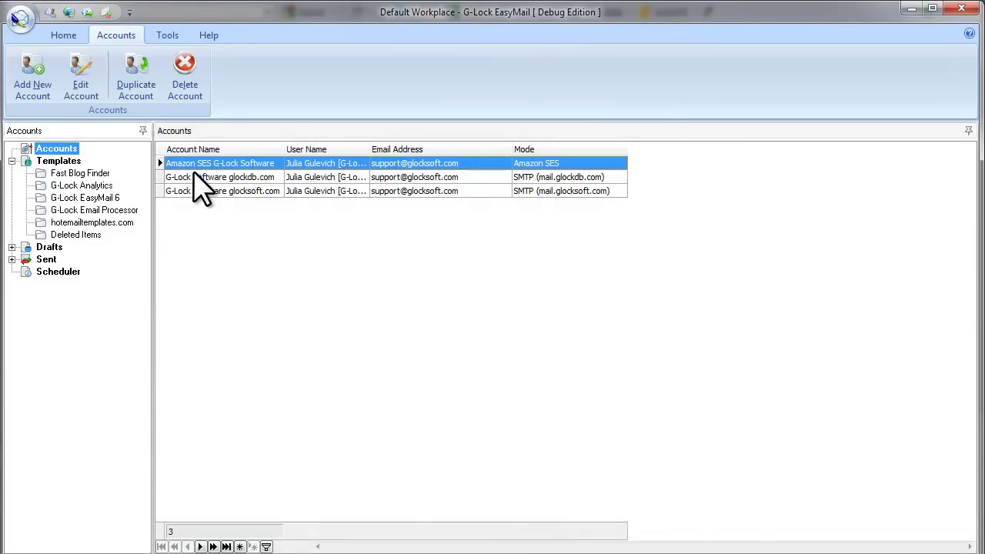
{"action": "left_click", "coordinate": [86, 173]}
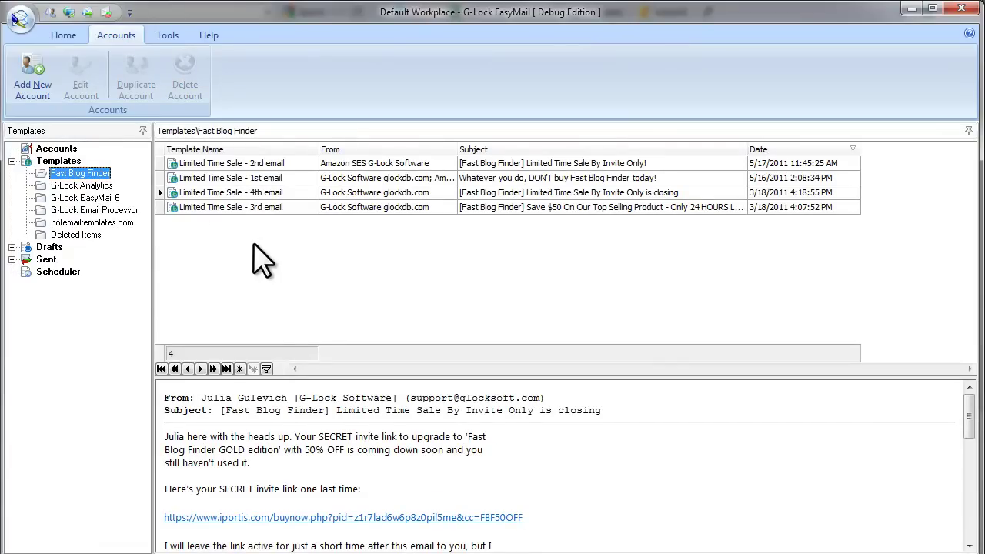
{"action": "double_click", "coordinate": [295, 163]}
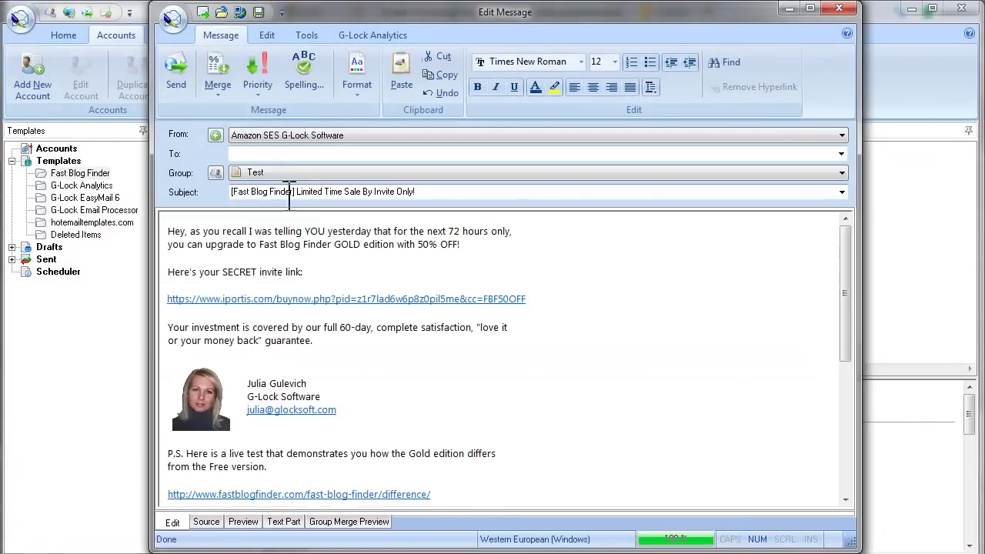
{"action": "left_click", "coordinate": [258, 136]}
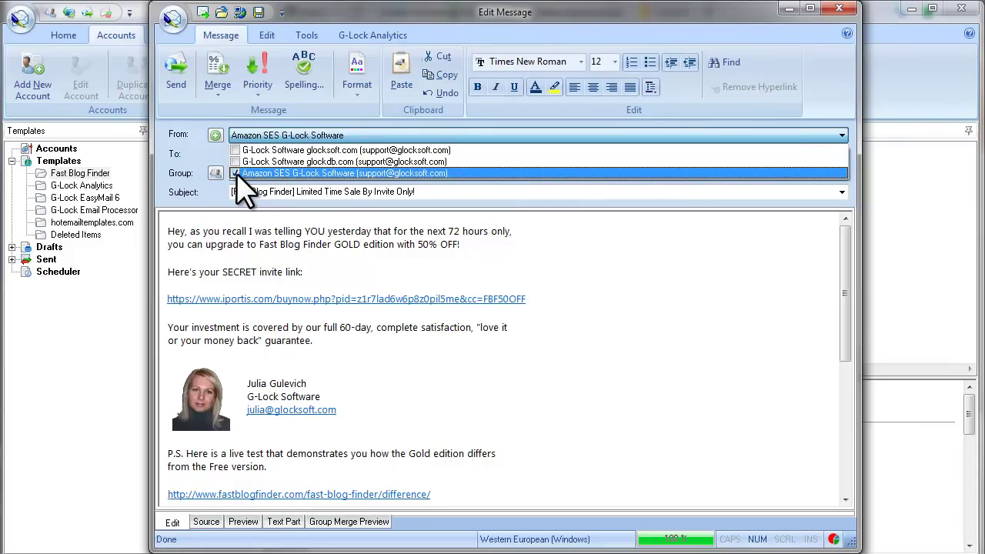
{"action": "left_click", "coordinate": [236, 173]}
{"action": "left_click", "coordinate": [236, 174]}
{"action": "left_click", "coordinate": [293, 244]}
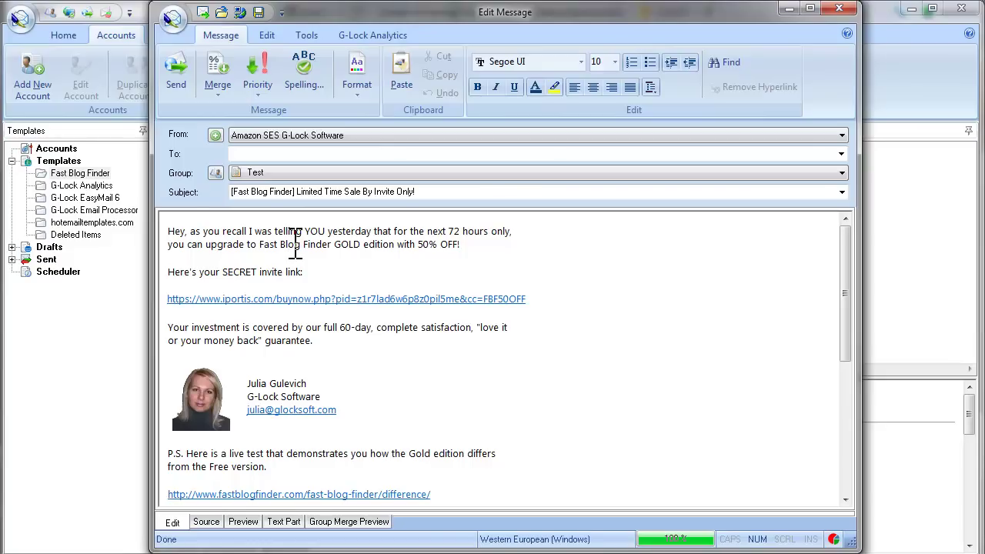
Step: Add G-Lock Software glockdb.com as a second sender alongside Amazon SES G-Lock Software
{"action": "left_click", "coordinate": [243, 136]}
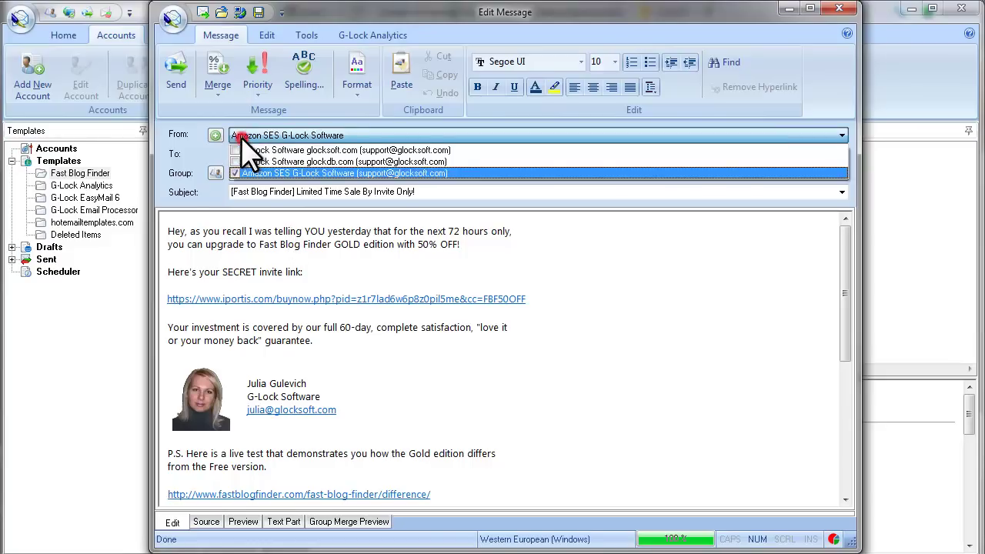
{"action": "left_click", "coordinate": [235, 161]}
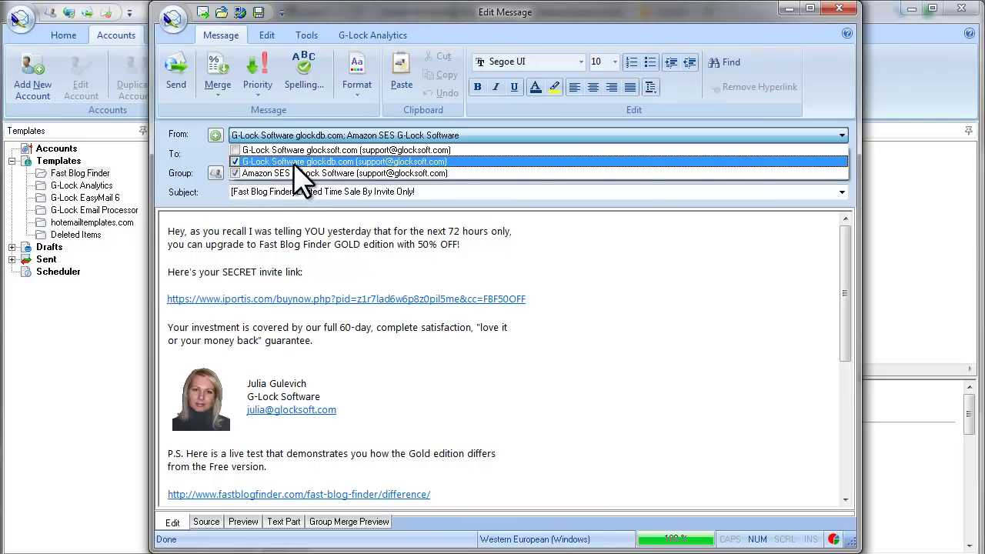
{"action": "left_click", "coordinate": [336, 229]}
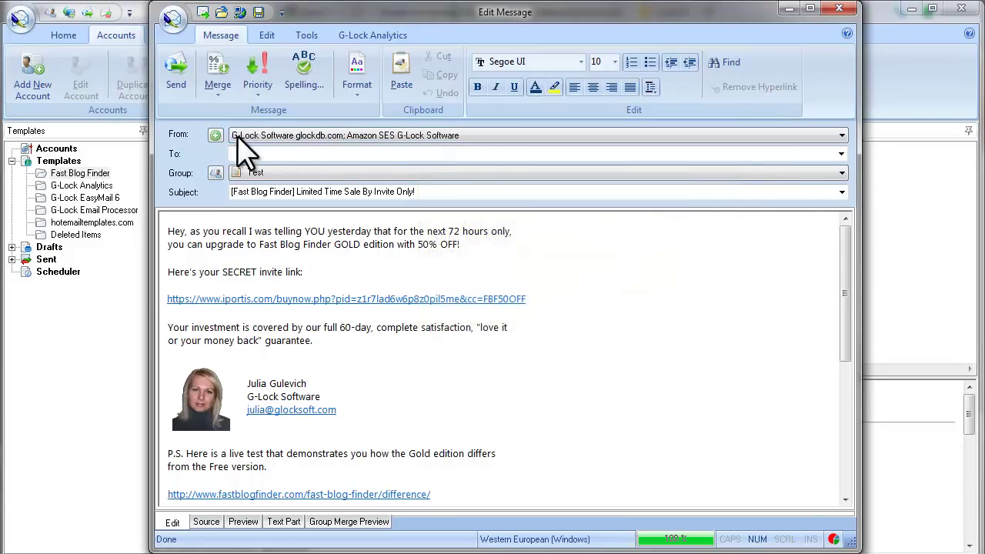
{"action": "key", "text": "Down"}
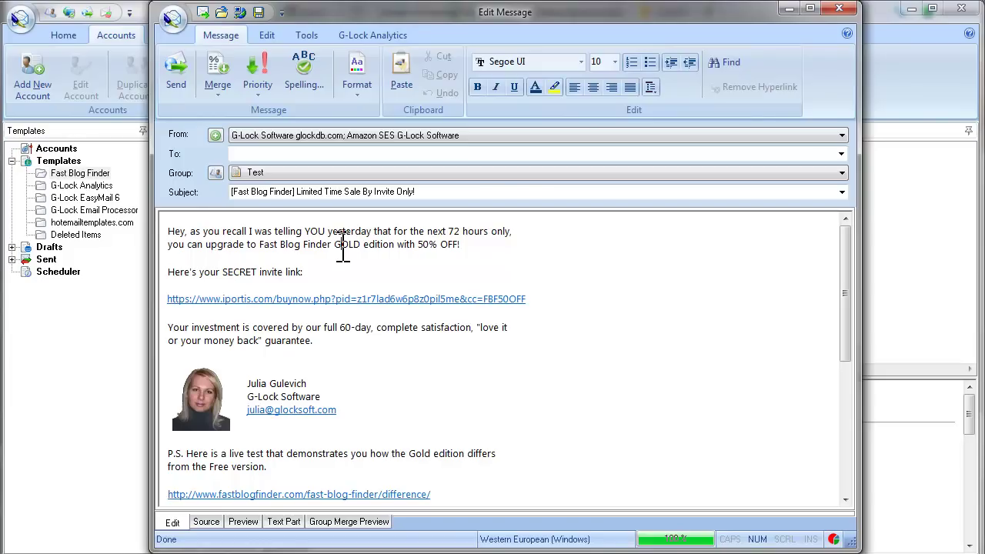
Step: Uncheck G-Lock Software glockdb.com in the From list, leaving only Amazon SES G-Lock Software
{"action": "left_click", "coordinate": [239, 136]}
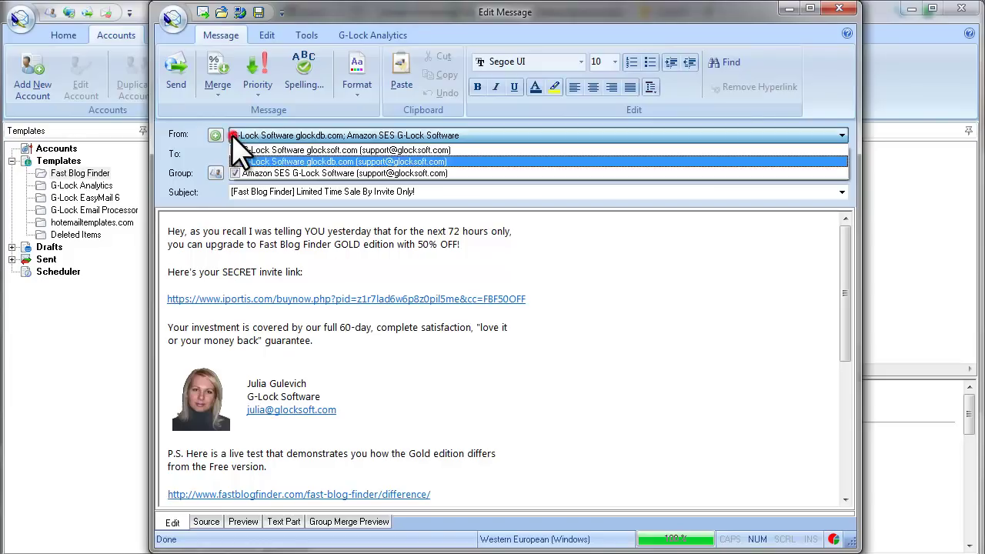
{"action": "left_click", "coordinate": [236, 162]}
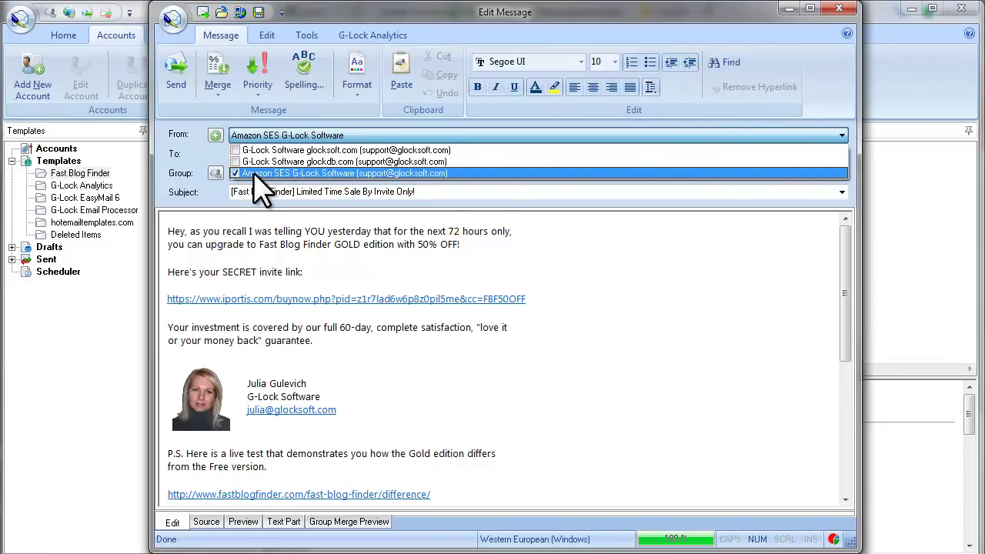
{"action": "left_click", "coordinate": [270, 215]}
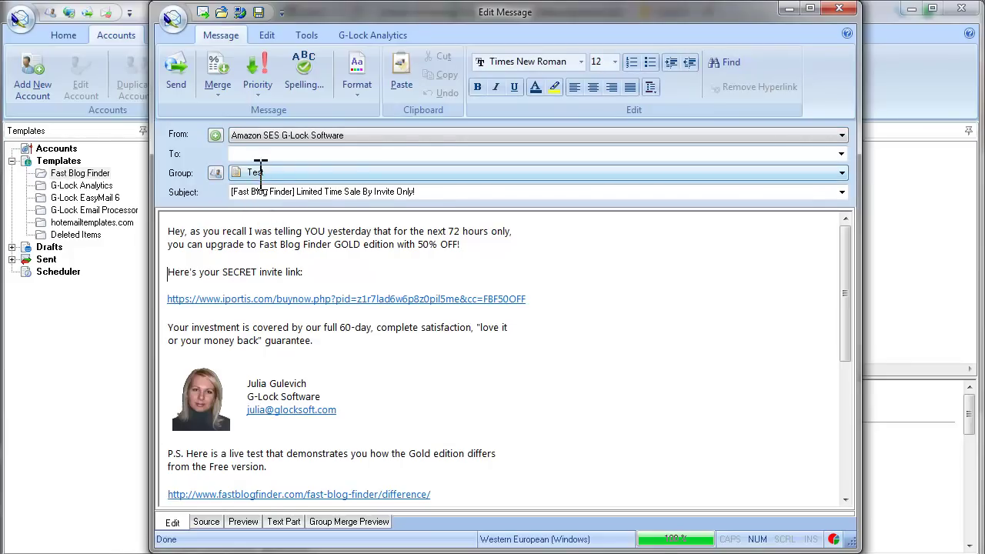
{"action": "left_click", "coordinate": [281, 241]}
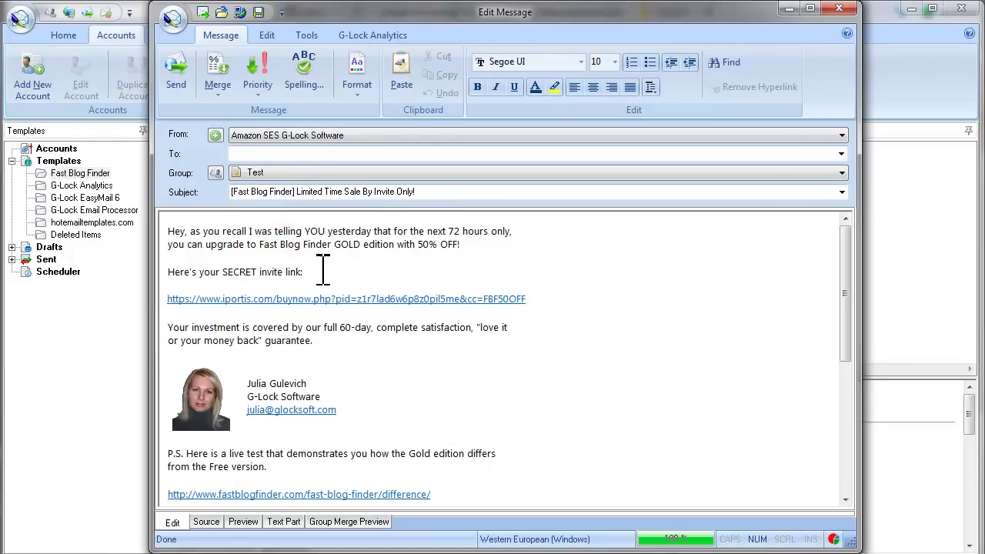
Step: Send the Fast Blog Finder test message immediately to the Test group
{"action": "left_click", "coordinate": [182, 91]}
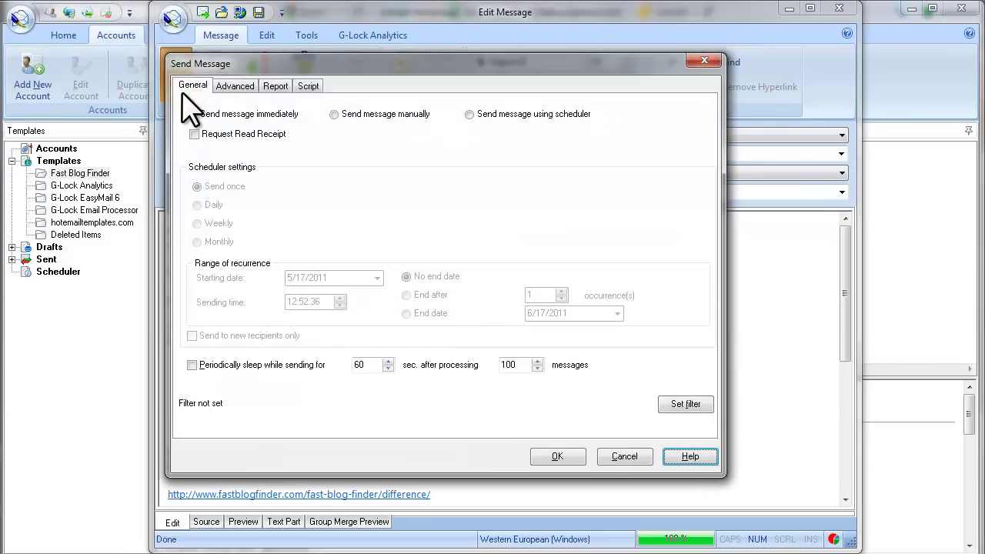
{"action": "left_click", "coordinate": [558, 456]}
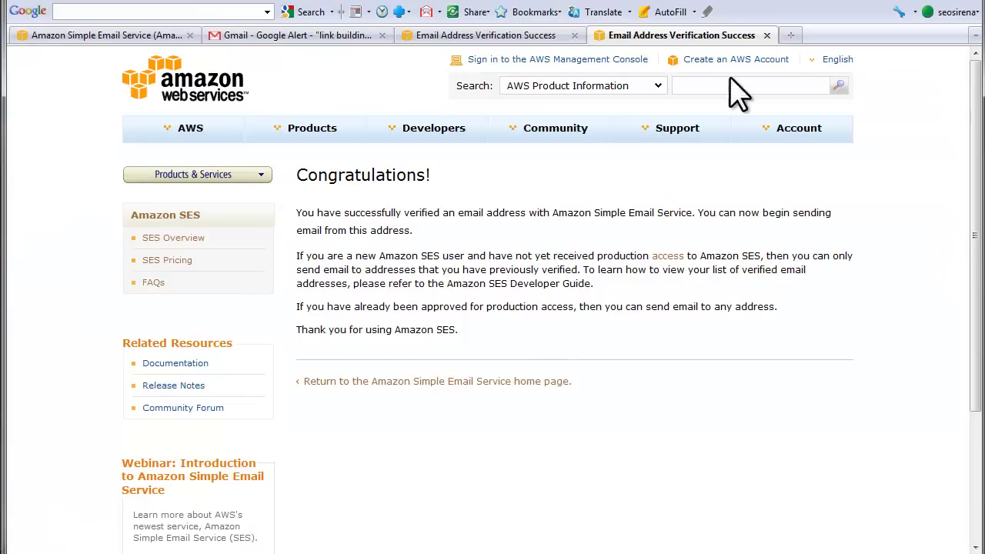
Step: In the Gmail inbox, open '[Fast Blog Finder] Limited Time Sale By Invite Only!'
{"action": "left_click", "coordinate": [283, 37]}
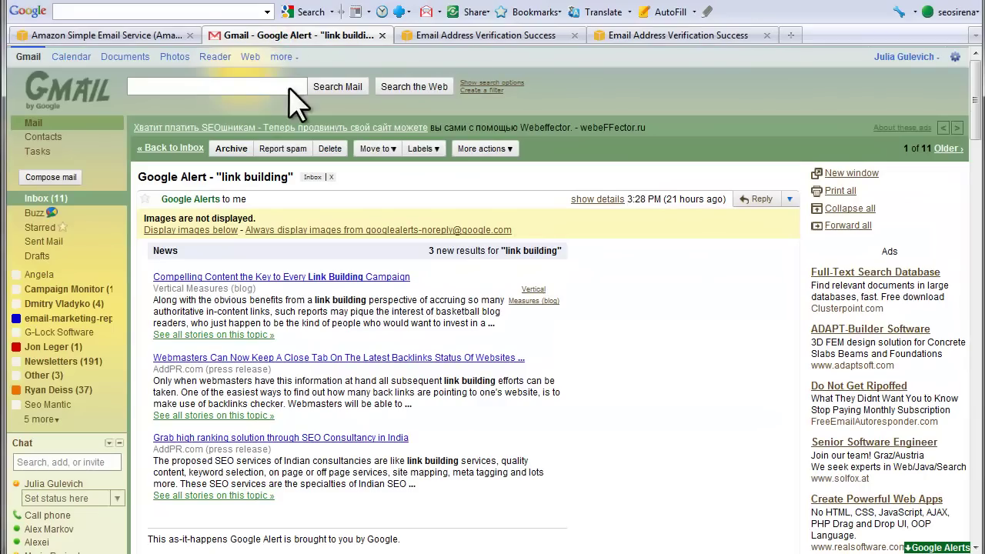
{"action": "left_click", "coordinate": [51, 198]}
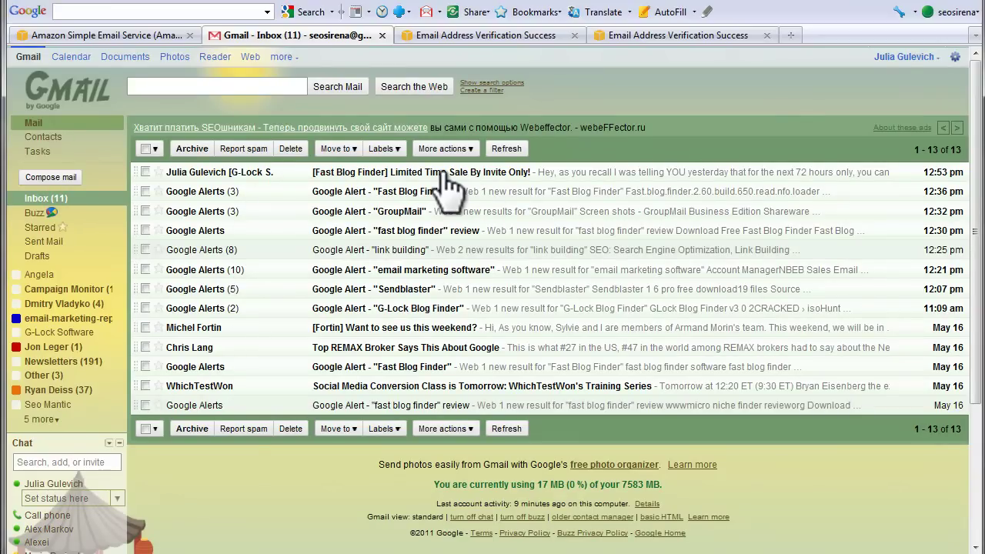
{"action": "left_click", "coordinate": [440, 172]}
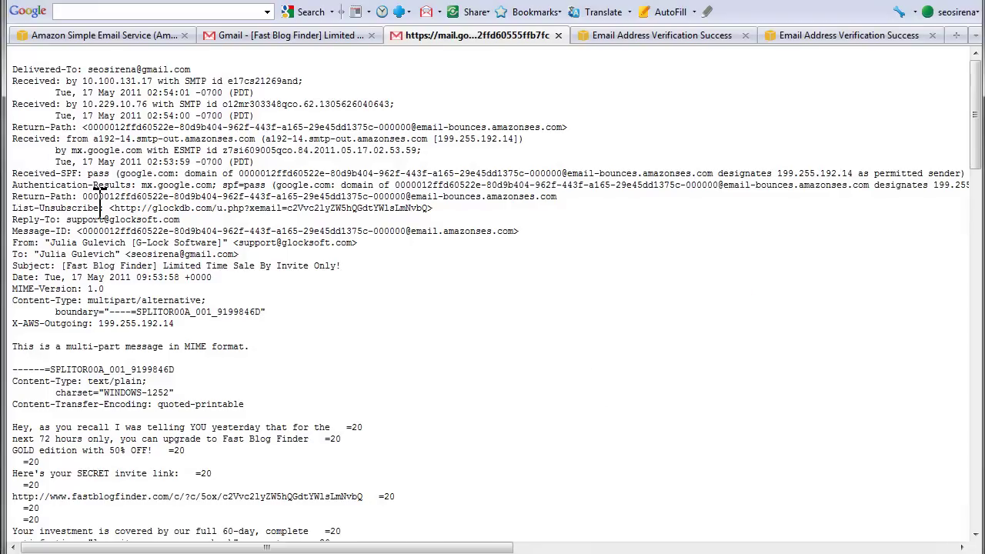
Step: Highlight the Received-SPF pass line and its email-bounces.amazonses.com domain in the source
{"action": "left_click_drag", "start_coordinate": [13, 173], "coordinate": [772, 173]}
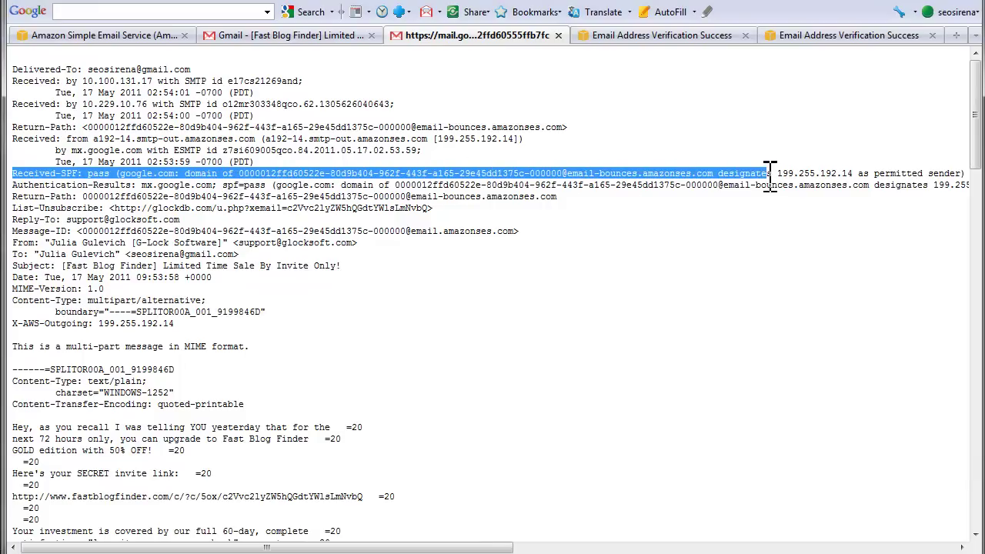
{"action": "left_click", "coordinate": [686, 174]}
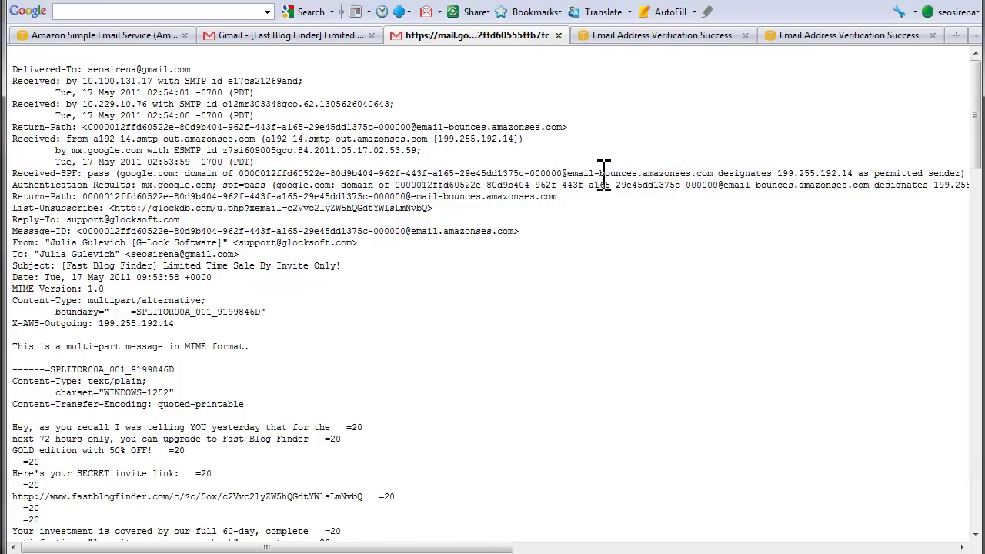
{"action": "left_click_drag", "start_coordinate": [602, 173], "coordinate": [693, 173]}
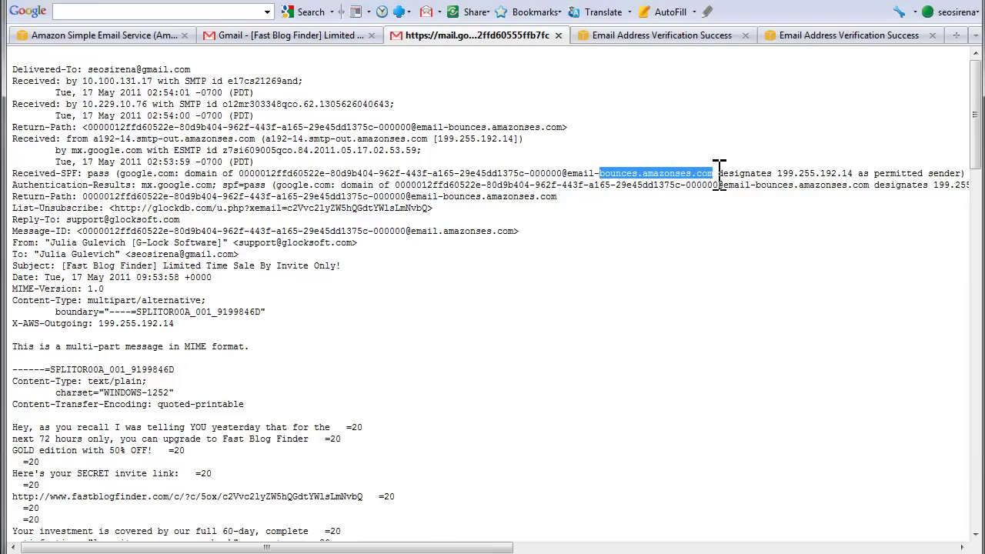
{"action": "left_click", "coordinate": [715, 174]}
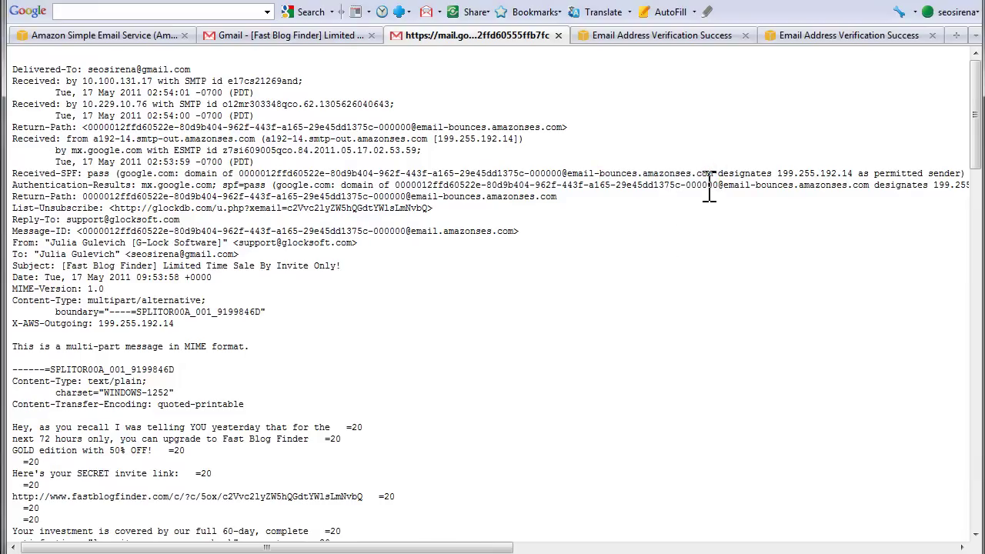